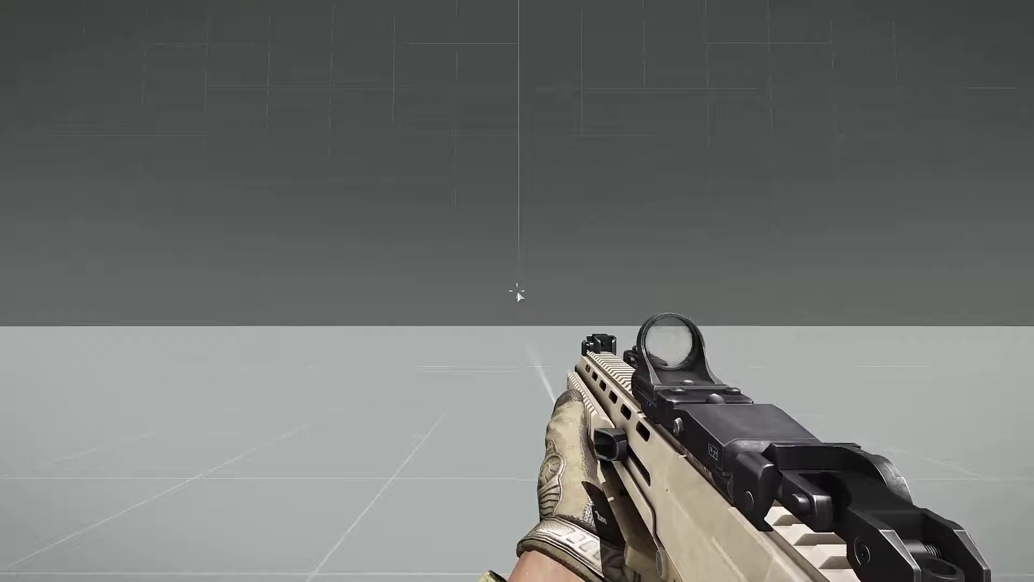
Open the editor camera, switch to object editing and load the saved project Tutorial_5.
{"action": "key", "text": "space"}
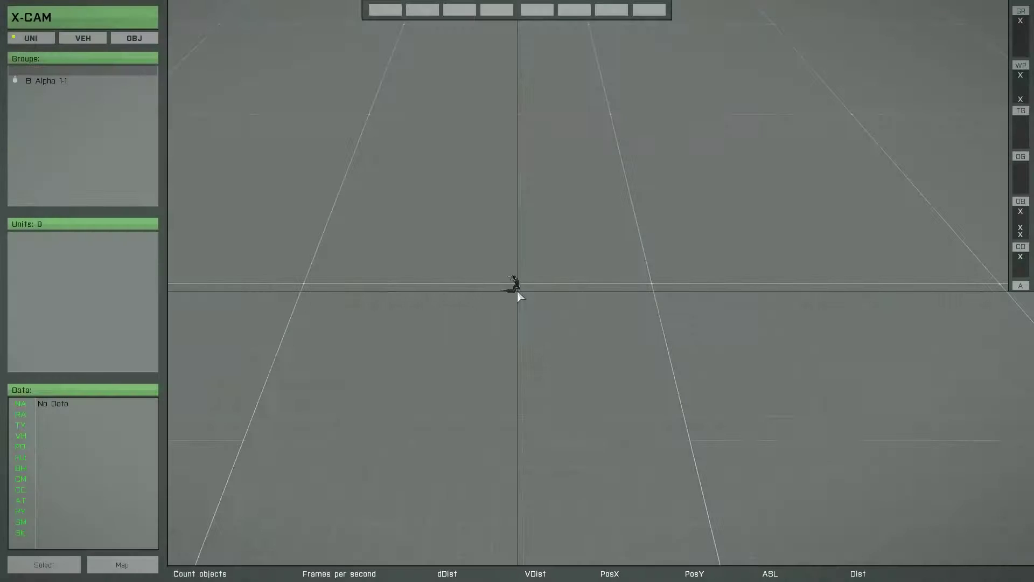
{"action": "left_click", "coordinate": [134, 38]}
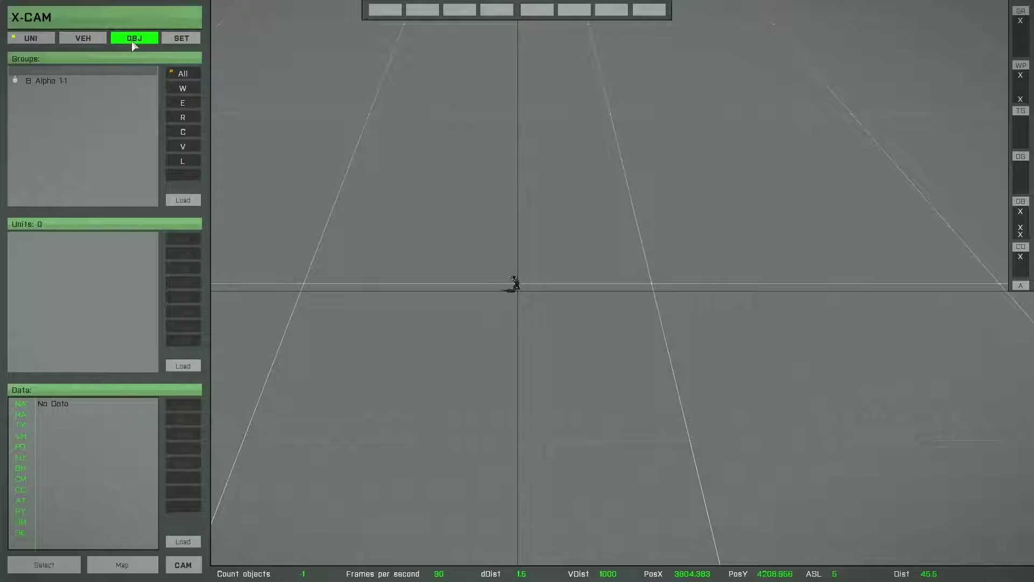
{"action": "left_click", "coordinate": [63, 571]}
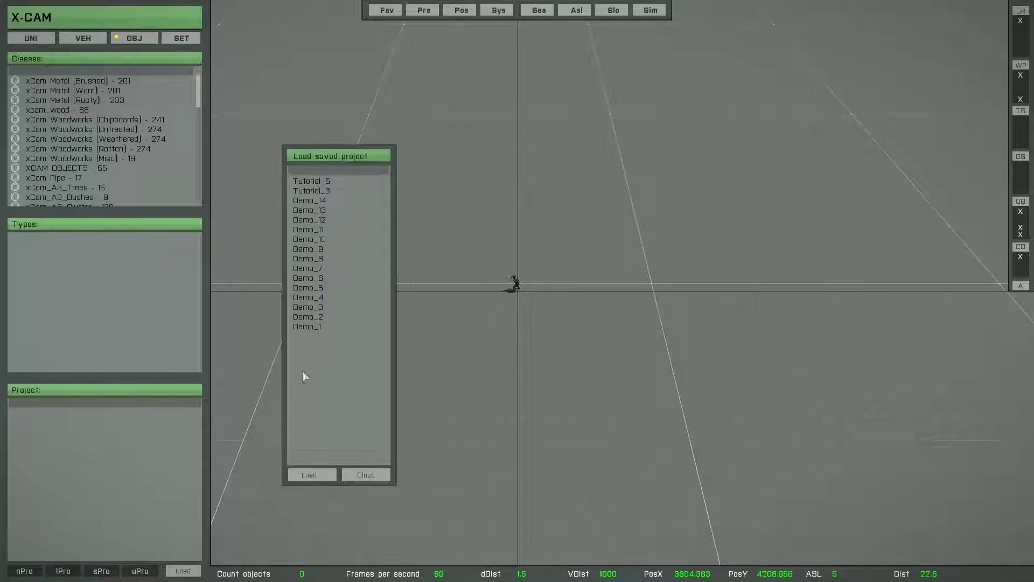
{"action": "left_click", "coordinate": [326, 181]}
{"action": "left_click", "coordinate": [312, 475]}
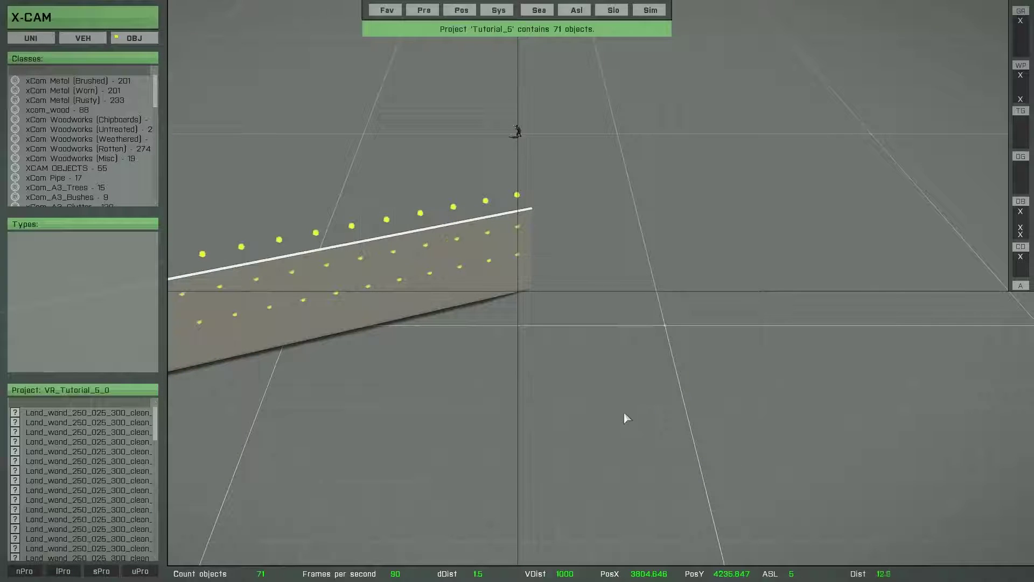
Choose the window element Land_fenster_250_025_300_clean_cnc from the XCAM OBJECTS class as the current object in front of the wall.
{"action": "key", "text": "a"}
{"action": "right_click_drag", "start_coordinate": [534, 422], "coordinate": [575, 422]}
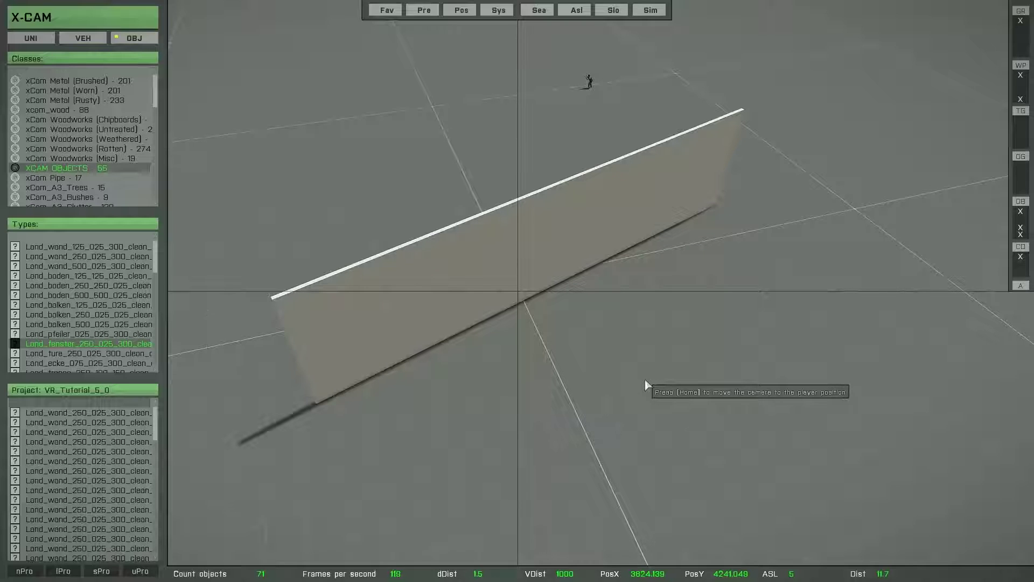
{"action": "key", "text": "Down"}
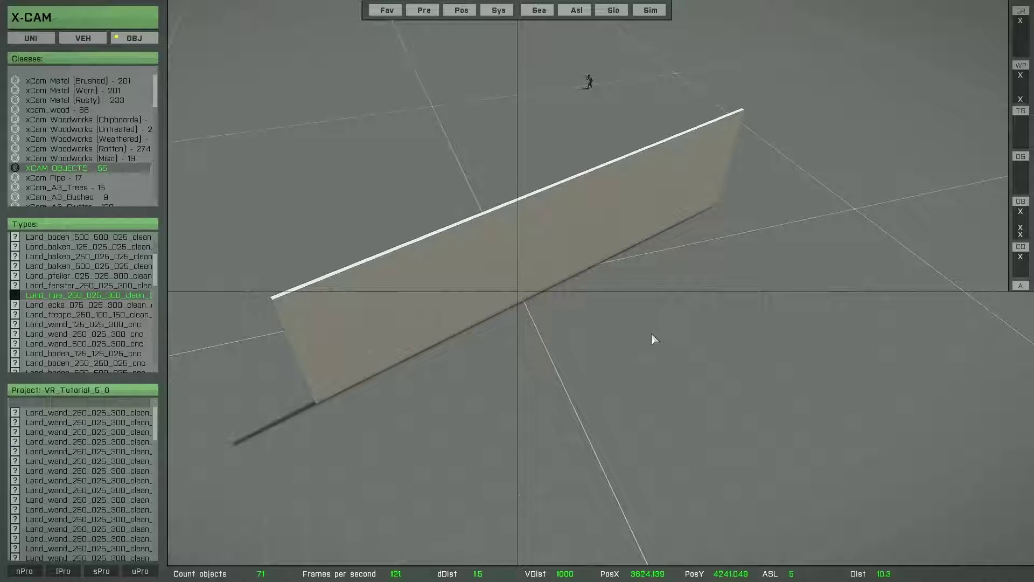
{"action": "left_click_drag", "start_coordinate": [586, 315], "coordinate": [640, 353]}
{"action": "key", "text": "s"}
{"action": "key", "text": "s"}
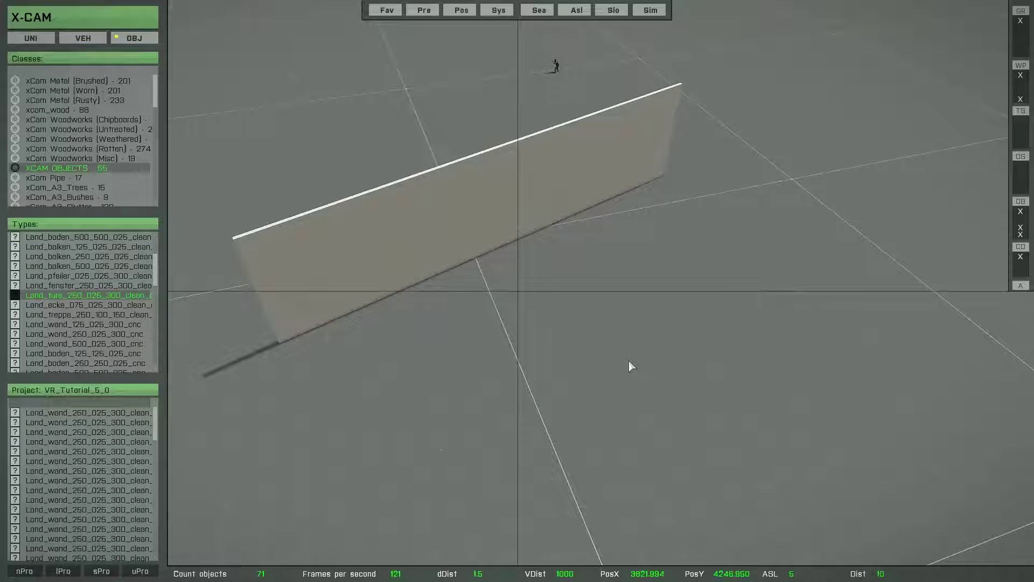
{"action": "mouse_move", "coordinate": [127, 306]}
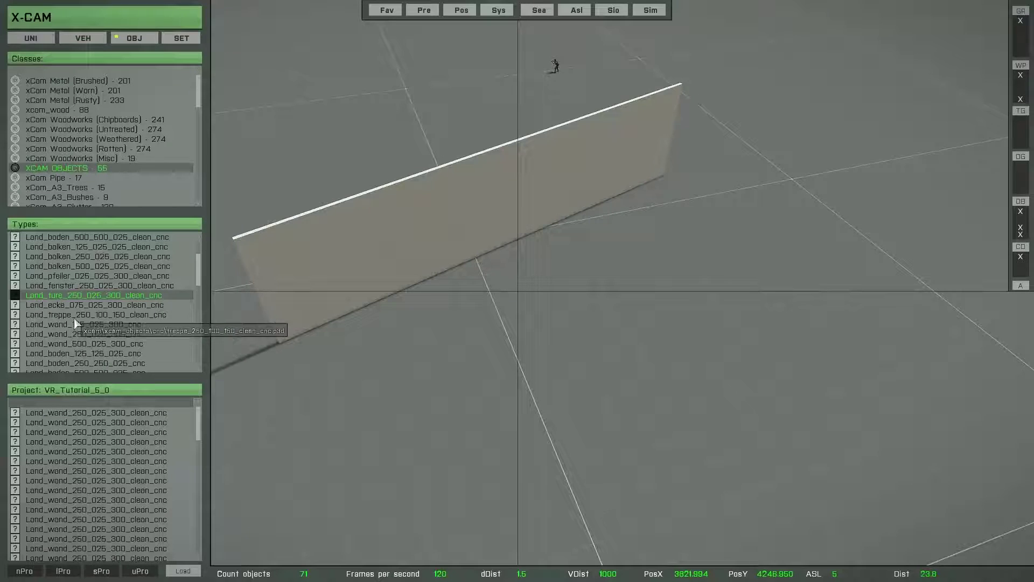
{"action": "left_click", "coordinate": [65, 290]}
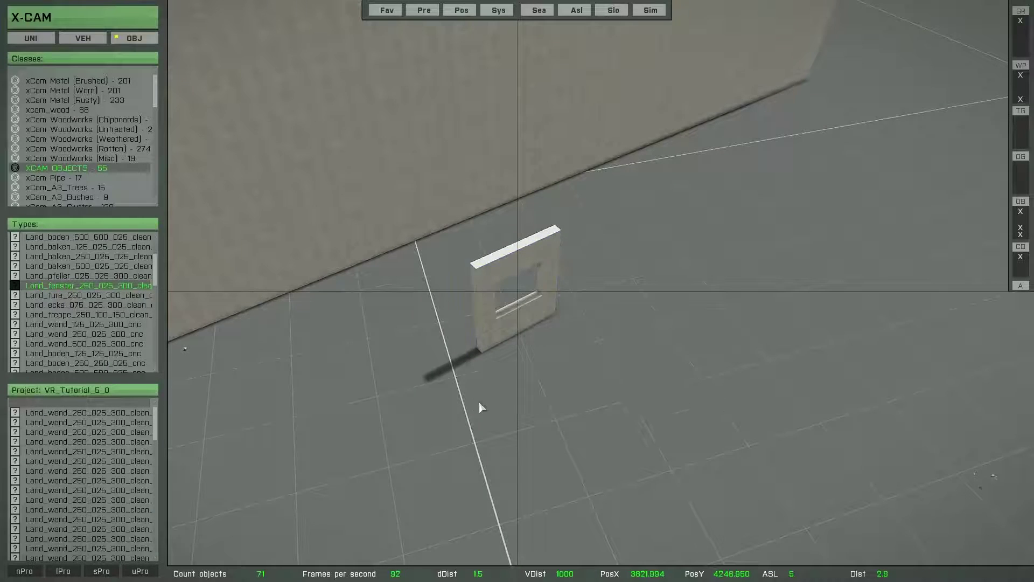
{"action": "right_click_drag", "start_coordinate": [716, 372], "coordinate": [561, 400]}
{"action": "scroll", "coordinate": [584, 416], "scroll_direction": "down", "scroll_amount": 4}
{"action": "scroll", "coordinate": [561, 399], "scroll_direction": "down", "scroll_amount": 4}
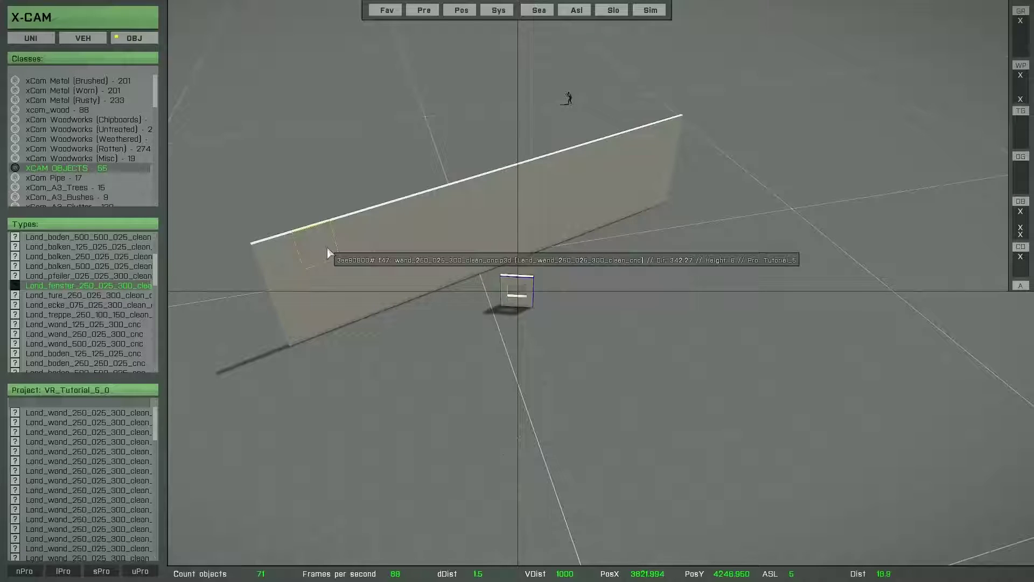
Replace several wall segments along the top row with the Land_fenster_250_025_300_clean_cnc window element.
{"action": "key", "text": "r"}
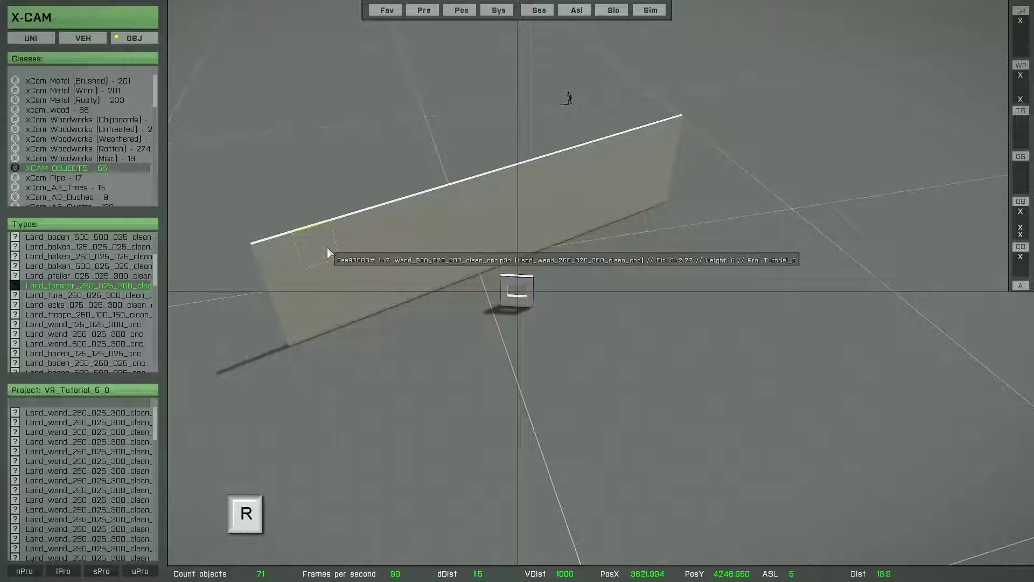
{"action": "left_click", "coordinate": [414, 221]}
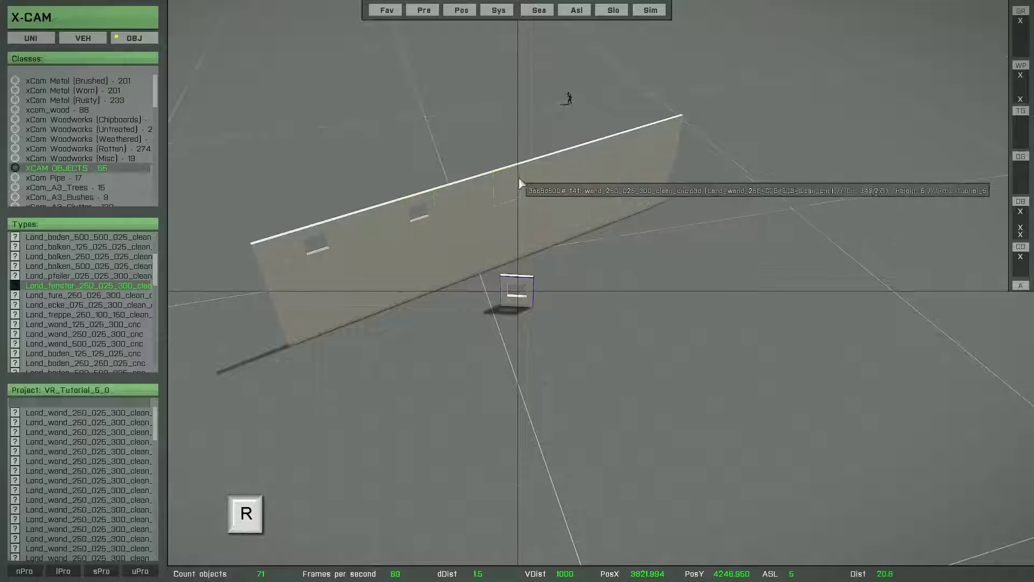
{"action": "left_click", "coordinate": [536, 179]}
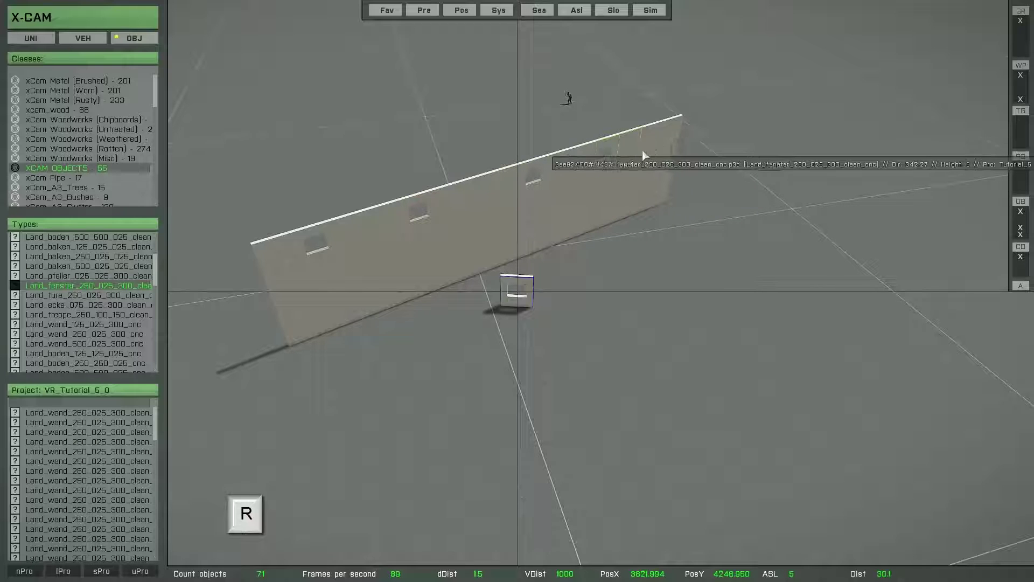
{"action": "left_click", "coordinate": [666, 147]}
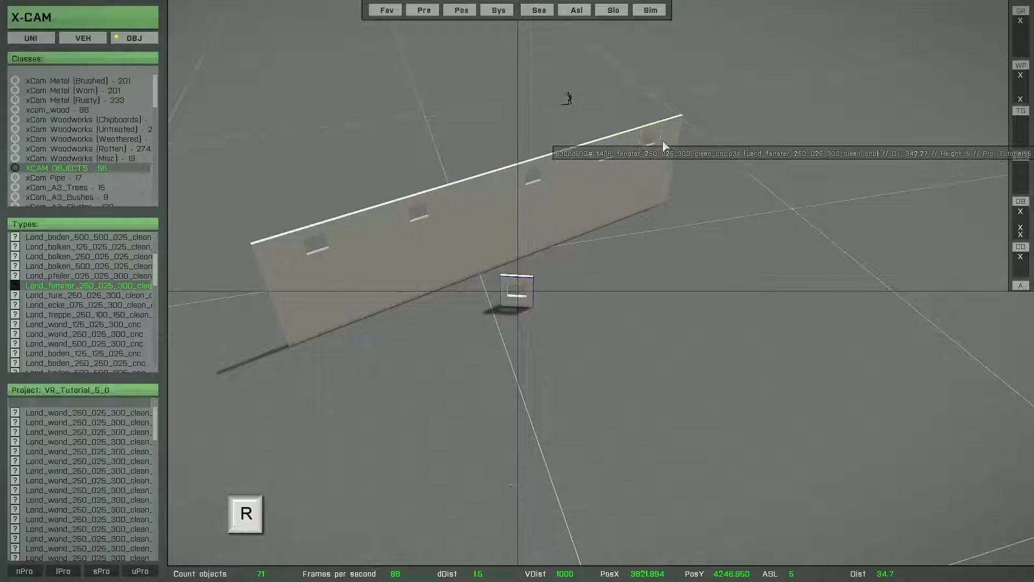
{"action": "left_click", "coordinate": [485, 205]}
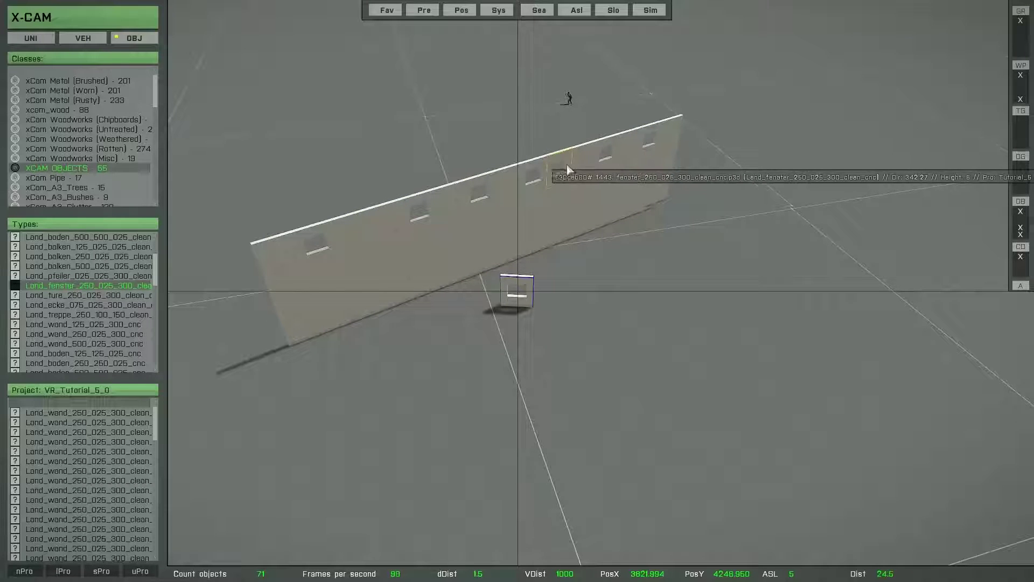
Replace a run of middle-row wall segments with the pillar Land_pfeiler_025_025_300_clean_cnc.
{"action": "mouse_move", "coordinate": [166, 286]}
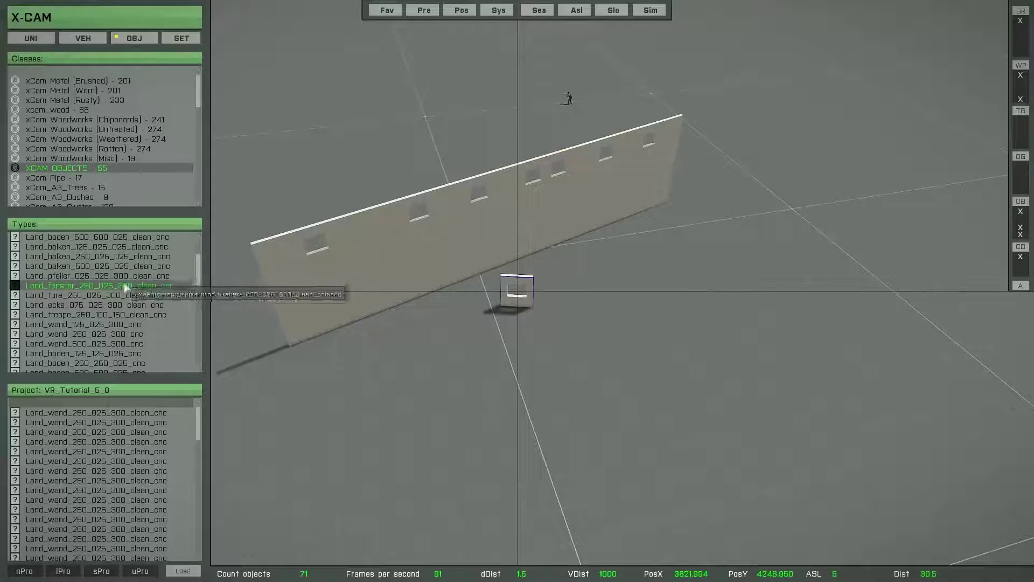
{"action": "scroll", "coordinate": [111, 290], "scroll_direction": "up", "scroll_amount": 2}
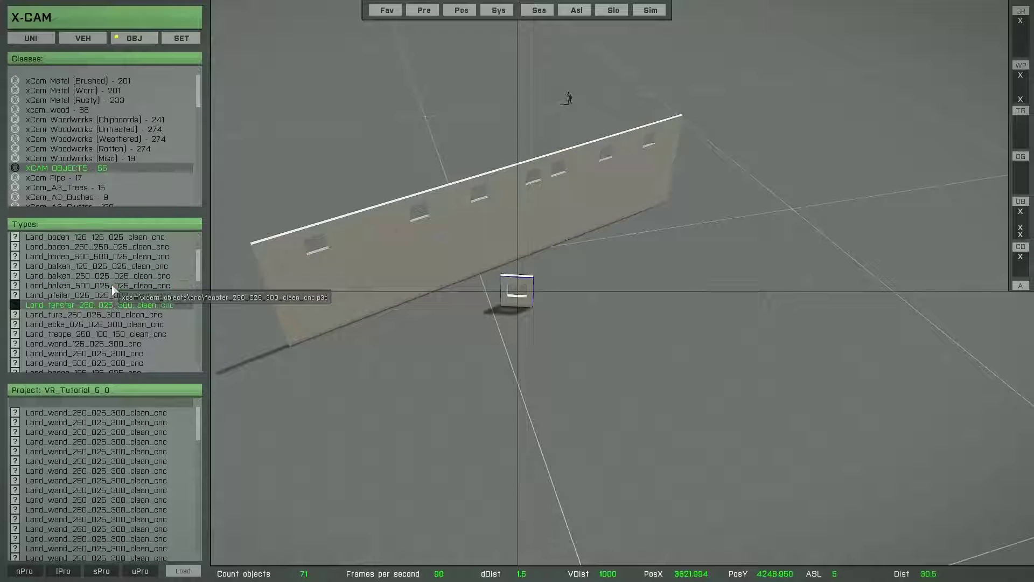
{"action": "left_click", "coordinate": [77, 279]}
{"action": "left_click", "coordinate": [74, 264]}
{"action": "left_click", "coordinate": [75, 295]}
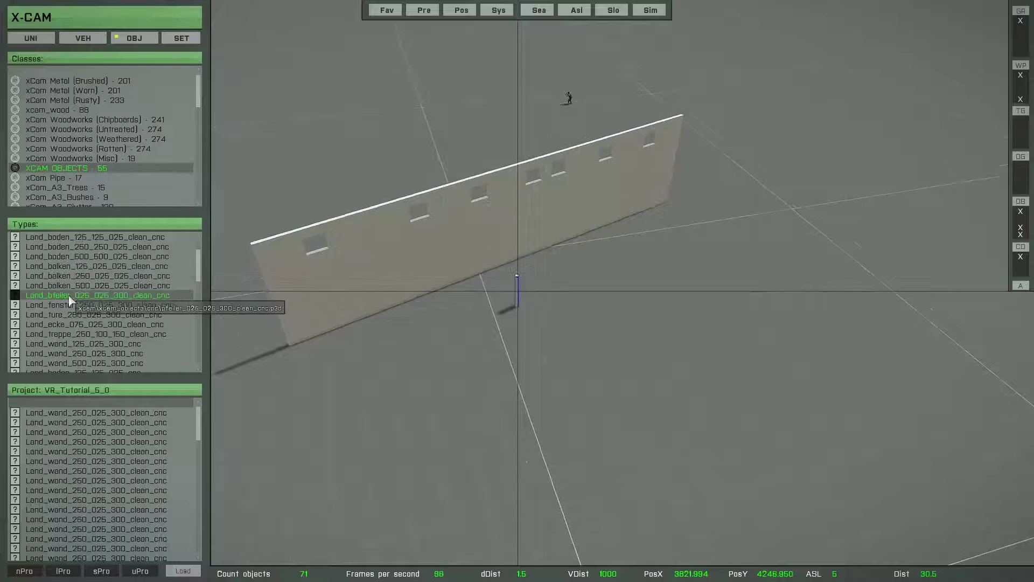
{"action": "scroll", "coordinate": [447, 358], "scroll_direction": "up", "scroll_amount": 2}
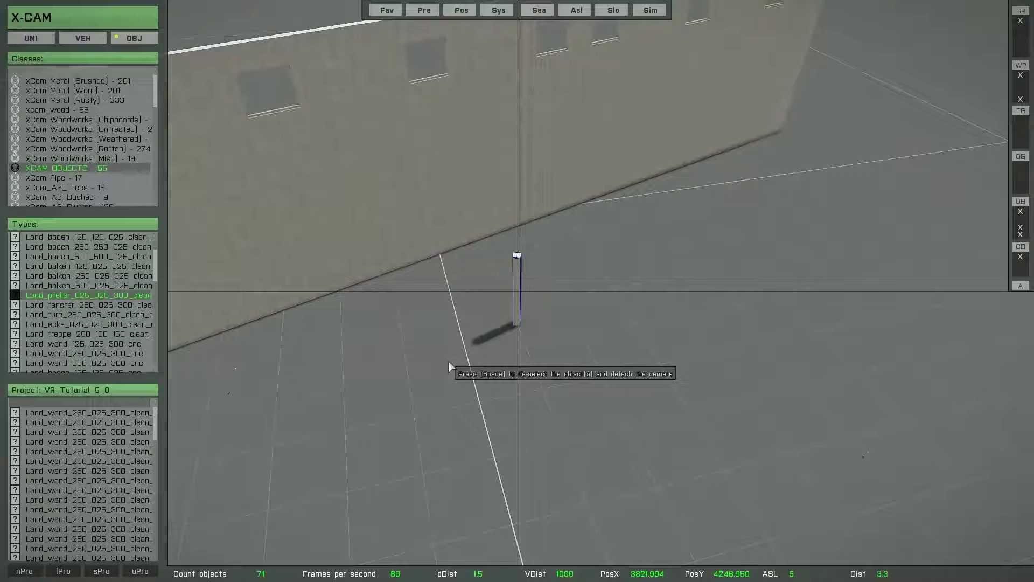
{"action": "scroll", "coordinate": [448, 360], "scroll_direction": "down", "scroll_amount": 1}
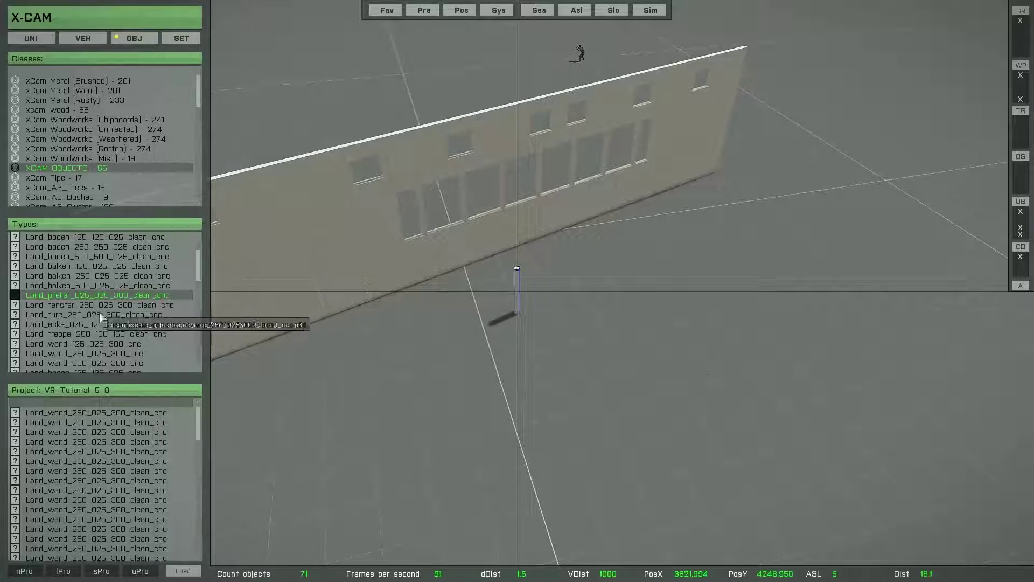
Replace several bottom-row wall segments with the door element Land_ture_250_025_300_clean_cnc.
{"action": "left_click", "coordinate": [83, 314]}
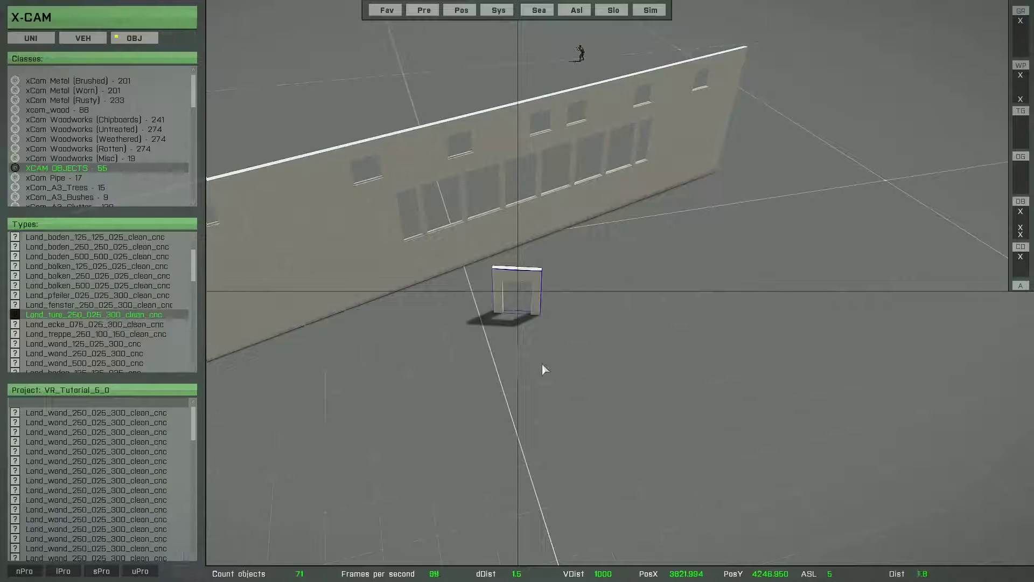
{"action": "key", "text": "s"}
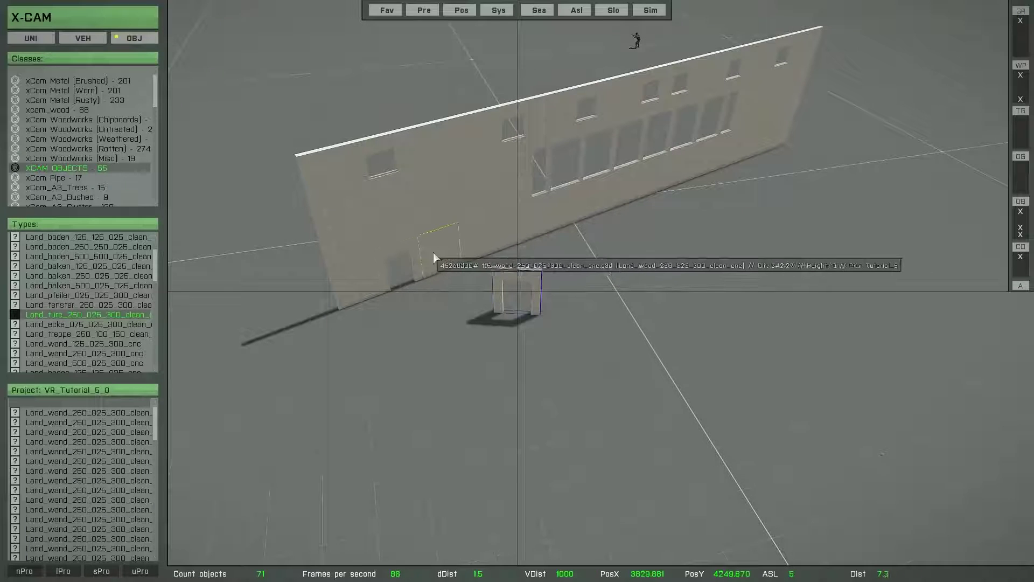
{"action": "left_click", "coordinate": [470, 240]}
{"action": "left_click", "coordinate": [509, 225]}
{"action": "right_click_drag", "start_coordinate": [620, 402], "coordinate": [713, 395]}
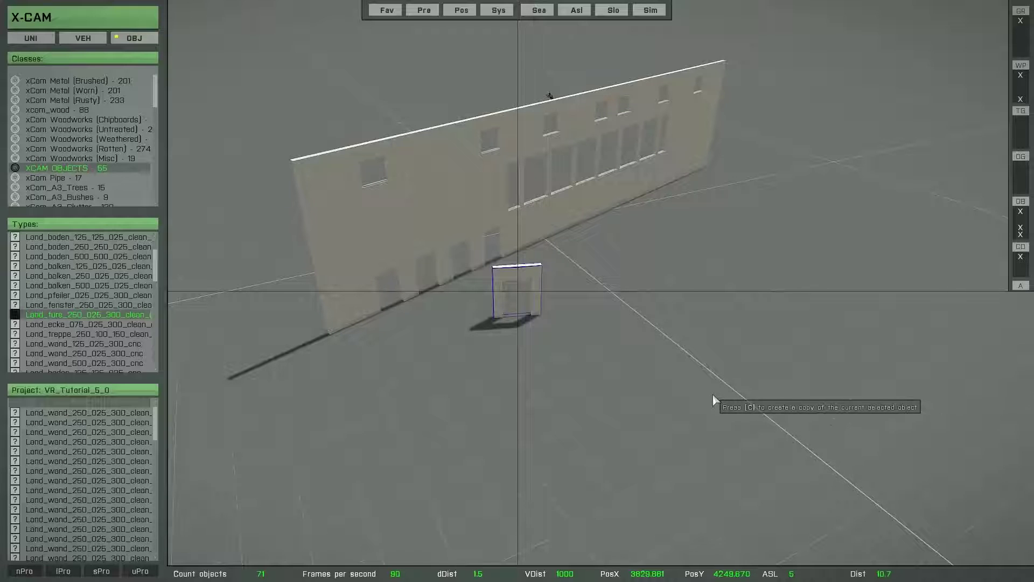
{"action": "right_click_drag", "start_coordinate": [713, 394], "coordinate": [757, 428]}
Replace all window, pillar and door elements in the wall with the plain segment Land_wand_250_025_300_clean_cnc.
{"action": "scroll", "coordinate": [136, 291], "scroll_direction": "up", "scroll_amount": 4}
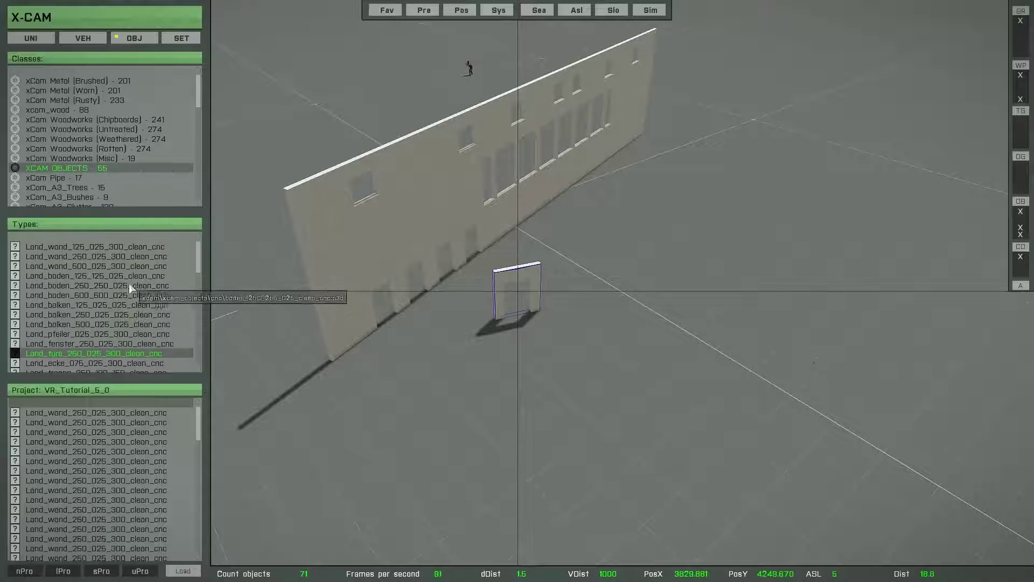
{"action": "left_click", "coordinate": [84, 257]}
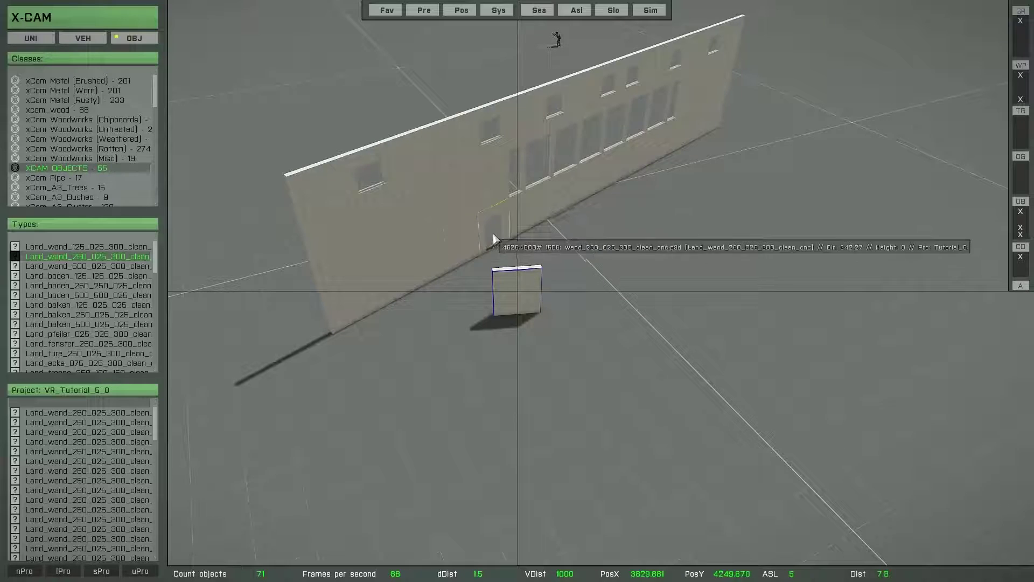
{"action": "left_click_drag", "start_coordinate": [373, 186], "coordinate": [627, 400]}
{"action": "right_click_drag", "start_coordinate": [625, 395], "coordinate": [602, 401]}
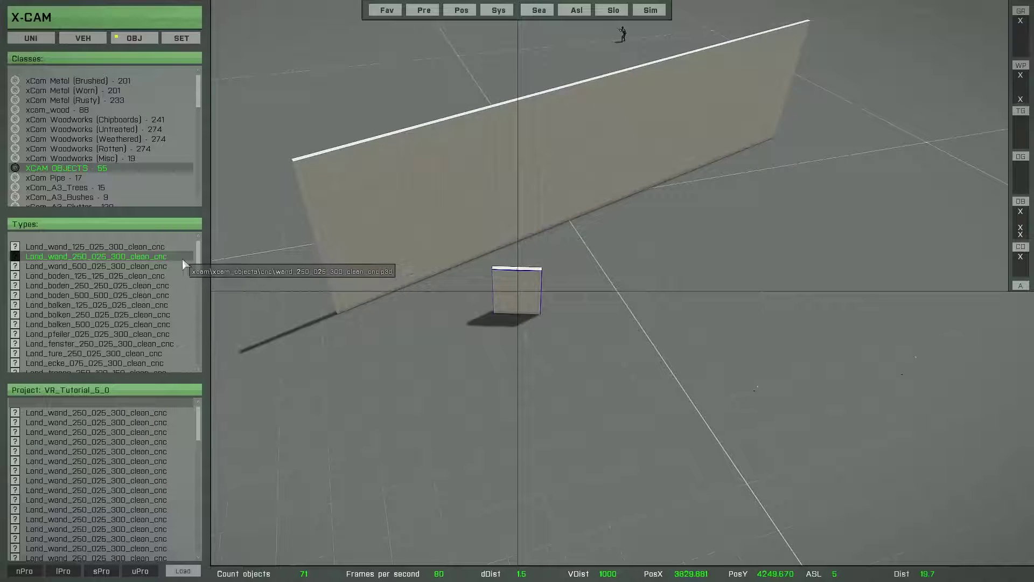
Replace alternating wall segments in all three rows with Land_wand_250_025_300_cnc to form a checkerboard pattern.
{"action": "scroll", "coordinate": [73, 293], "scroll_direction": "down", "scroll_amount": 4}
{"action": "left_click", "coordinate": [73, 275]}
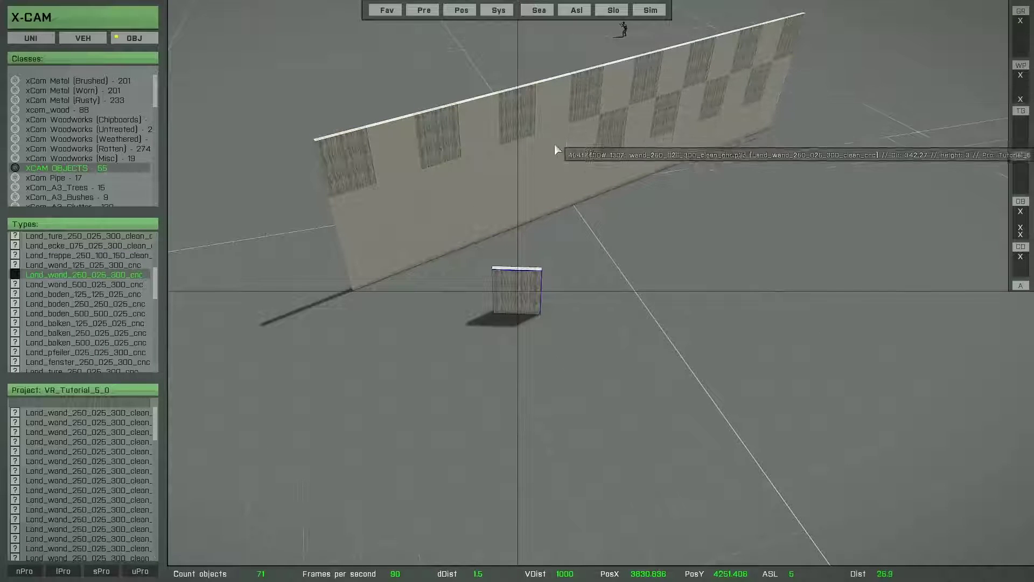
{"action": "right_click_drag", "start_coordinate": [593, 187], "coordinate": [547, 197]}
{"action": "right_click_drag", "start_coordinate": [458, 377], "coordinate": [604, 457]}
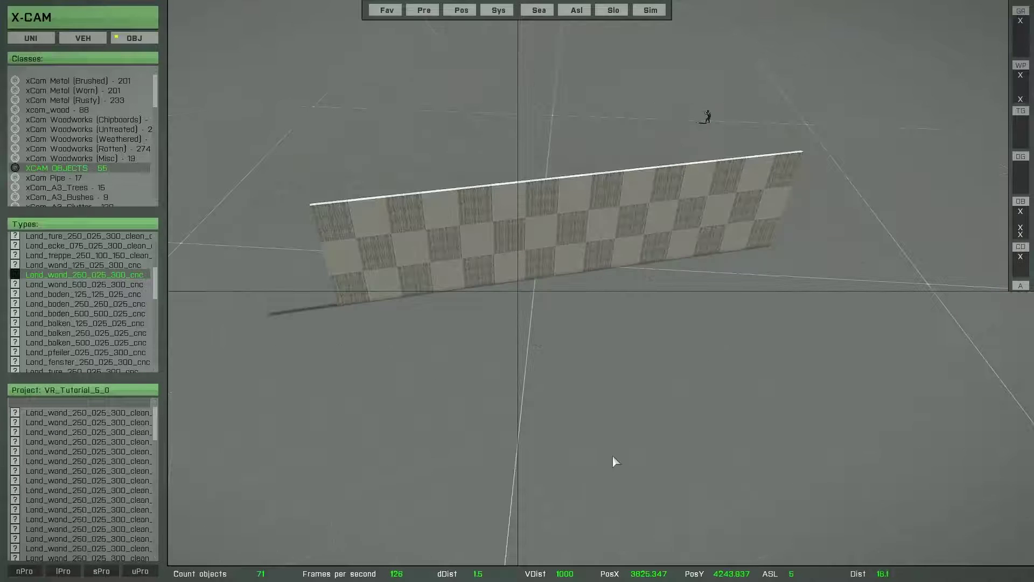
Choose the damaged wall xcam_City2_8mD_F from the xCam_A3_Walls class for use on the L-shaped concrete wall.
{"action": "key", "text": "a"}
{"action": "right_click_drag", "start_coordinate": [662, 403], "coordinate": [617, 425]}
{"action": "key", "text": "w"}
{"action": "key", "text": "d"}
{"action": "key", "text": "s"}
{"action": "key", "text": "a"}
{"action": "scroll", "coordinate": [618, 424], "scroll_direction": "down", "scroll_amount": 3}
{"action": "mouse_move", "coordinate": [153, 111]}
{"action": "left_click_drag", "start_coordinate": [199, 90], "coordinate": [199, 171]}
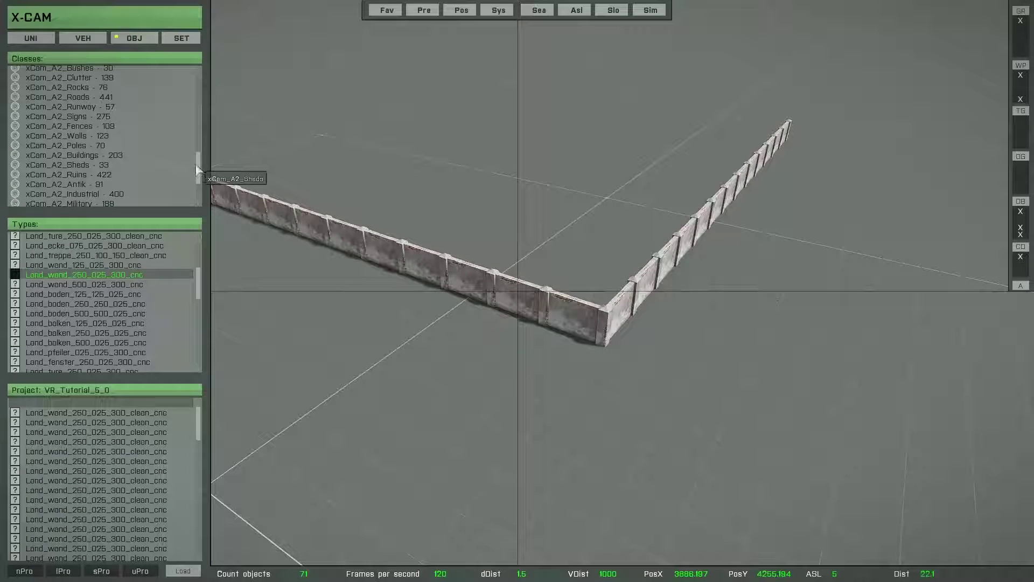
{"action": "left_click", "coordinate": [79, 136]}
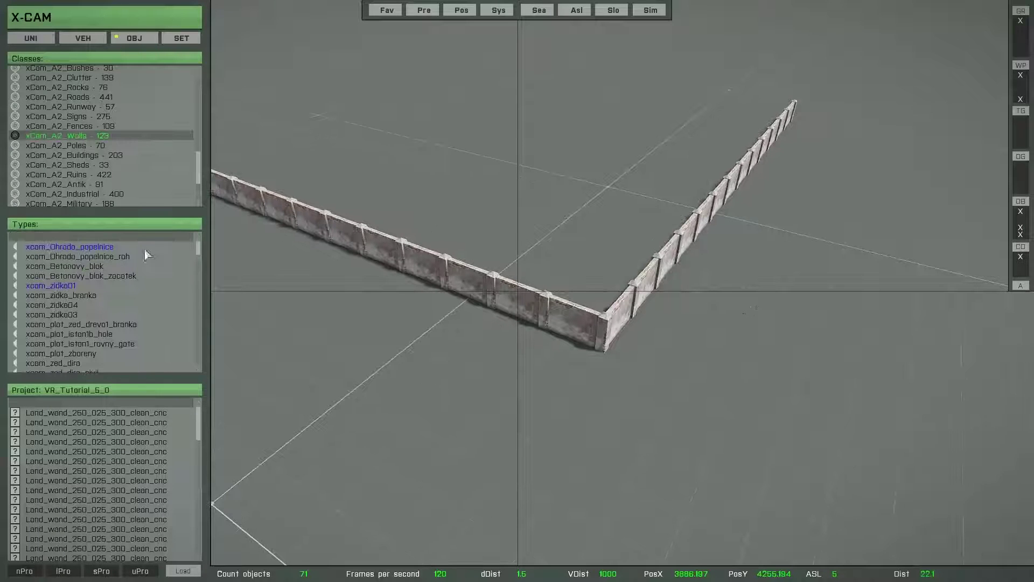
{"action": "scroll", "coordinate": [81, 88], "scroll_direction": "down", "scroll_amount": 5}
{"action": "left_click", "coordinate": [81, 87]}
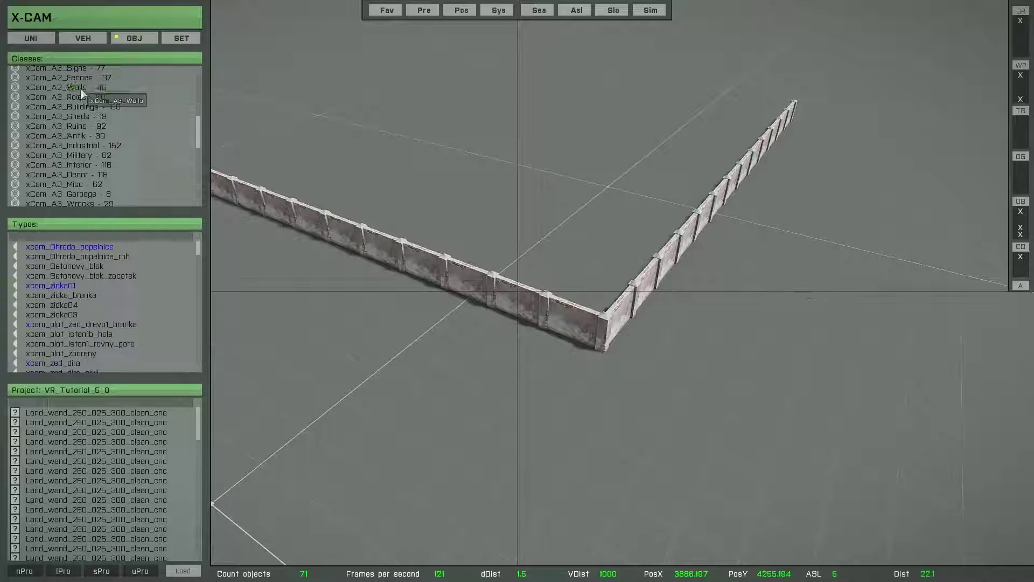
{"action": "scroll", "coordinate": [167, 316], "scroll_direction": "down", "scroll_amount": 4}
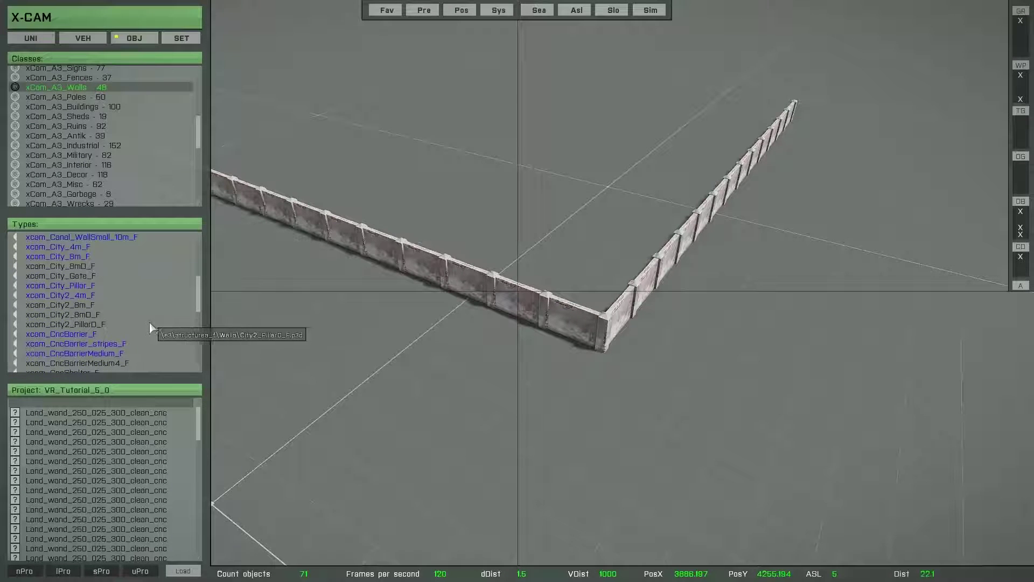
{"action": "left_click_drag", "start_coordinate": [438, 333], "coordinate": [412, 387]}
{"action": "right_click_drag", "start_coordinate": [412, 387], "coordinate": [416, 312]}
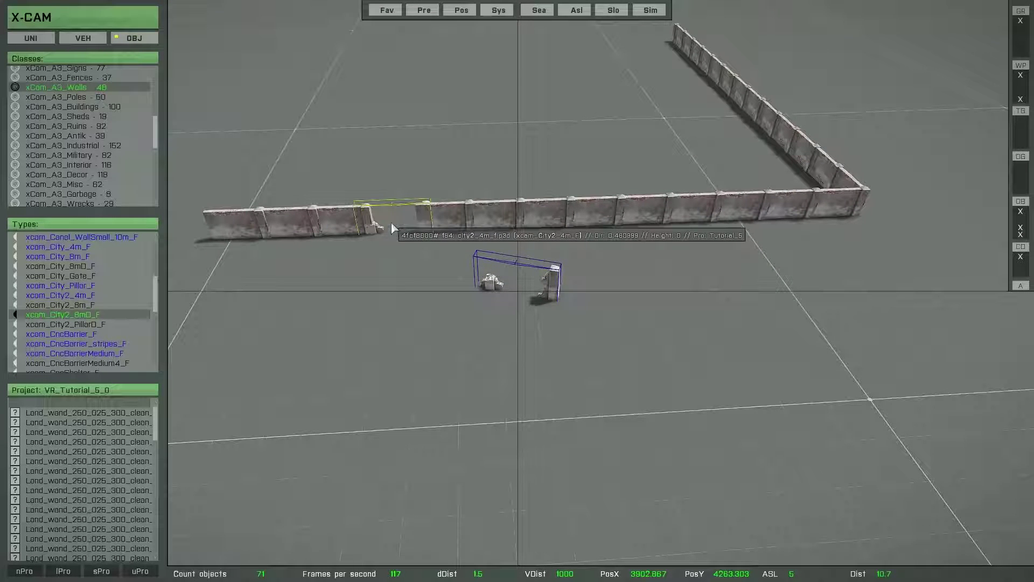
Replace single sections in both runs of the concrete wall with xcam_City2_8mD_F and delete the overlapping 4 m sections.
{"action": "key", "text": "Delete"}
{"action": "key", "text": "Delete"}
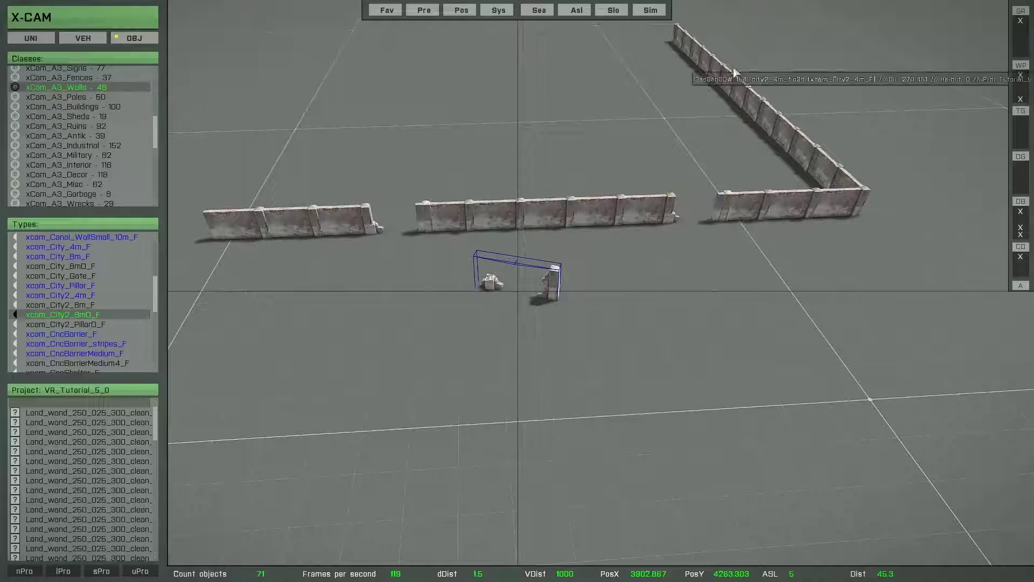
{"action": "key", "text": "Delete"}
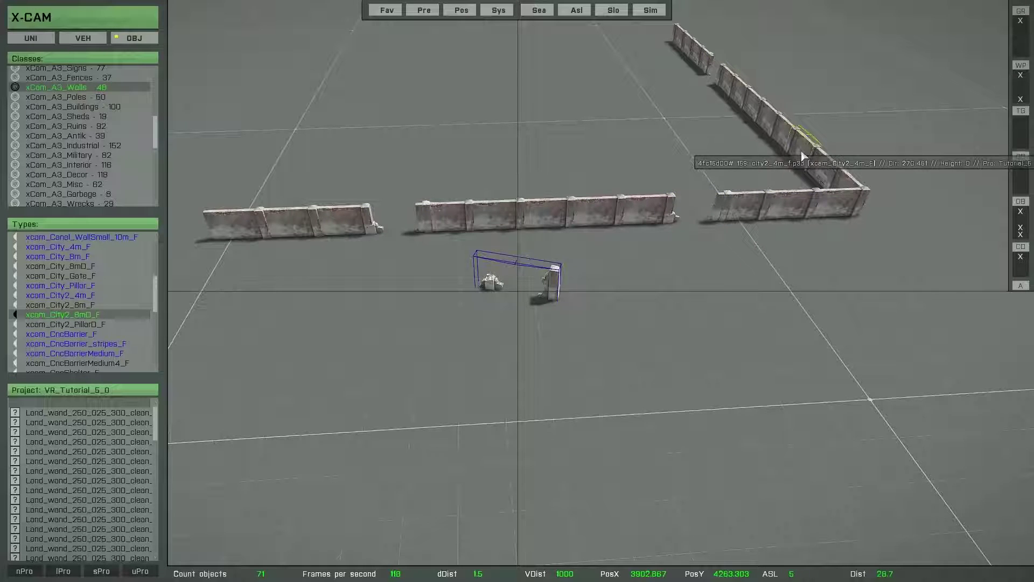
{"action": "key", "text": "Delete"}
{"action": "key", "text": "Delete"}
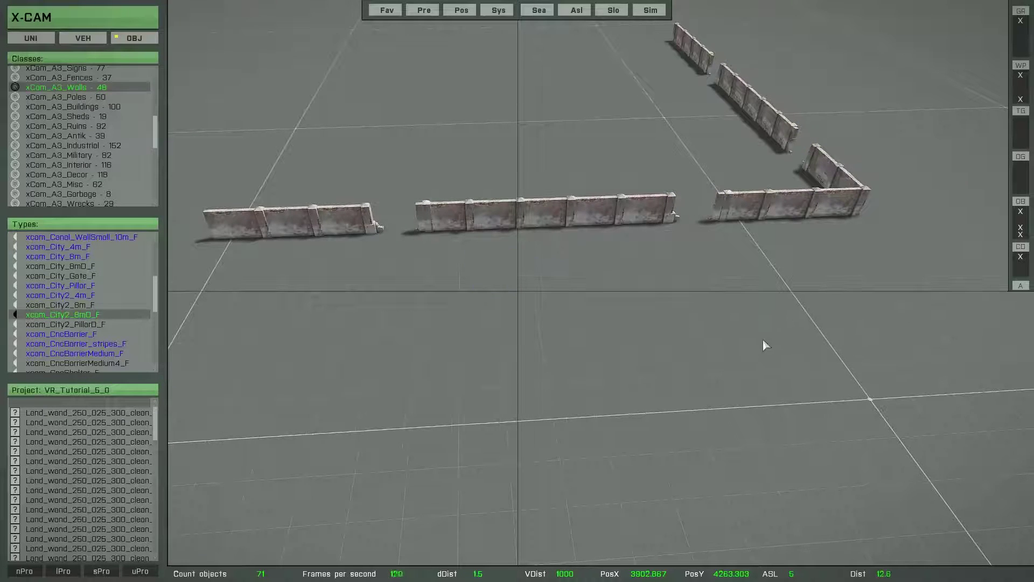
Inspect the damaged sections along both runs of the L-shaped concrete wall from several sides.
{"action": "key", "text": "d"}
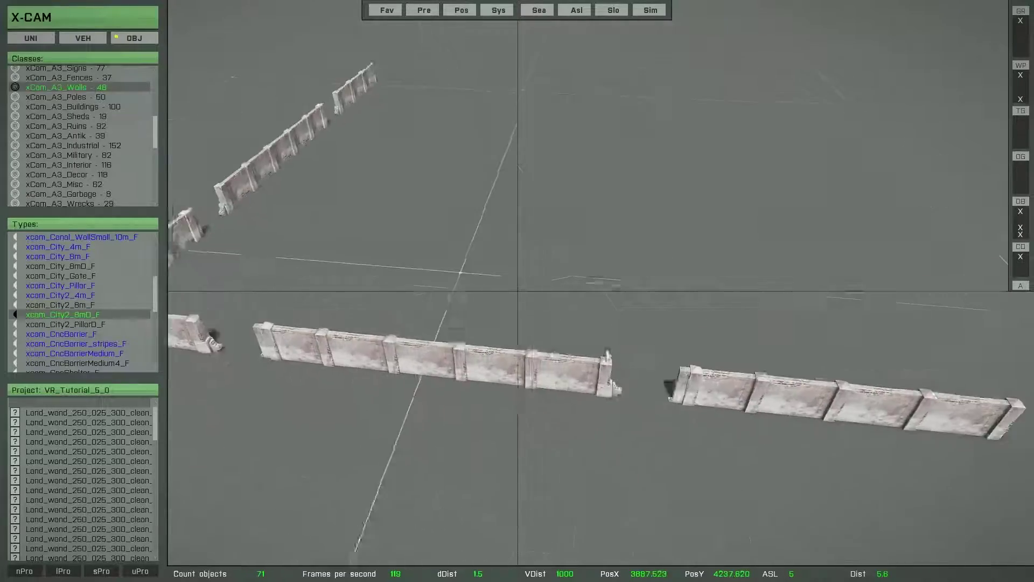
{"action": "key", "text": "w"}
{"action": "key", "text": "q"}
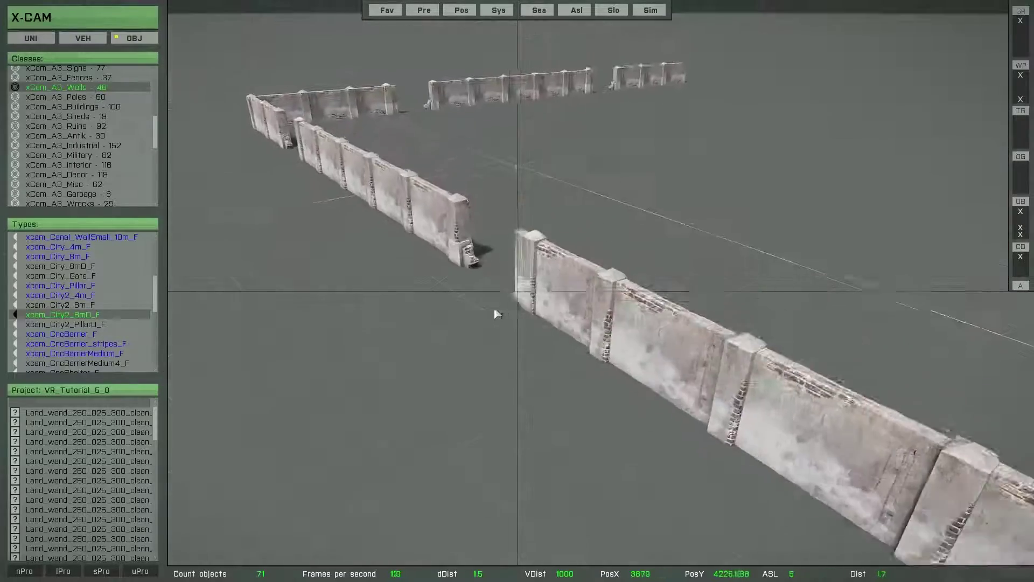
{"action": "key", "text": "w"}
{"action": "key", "text": "a"}
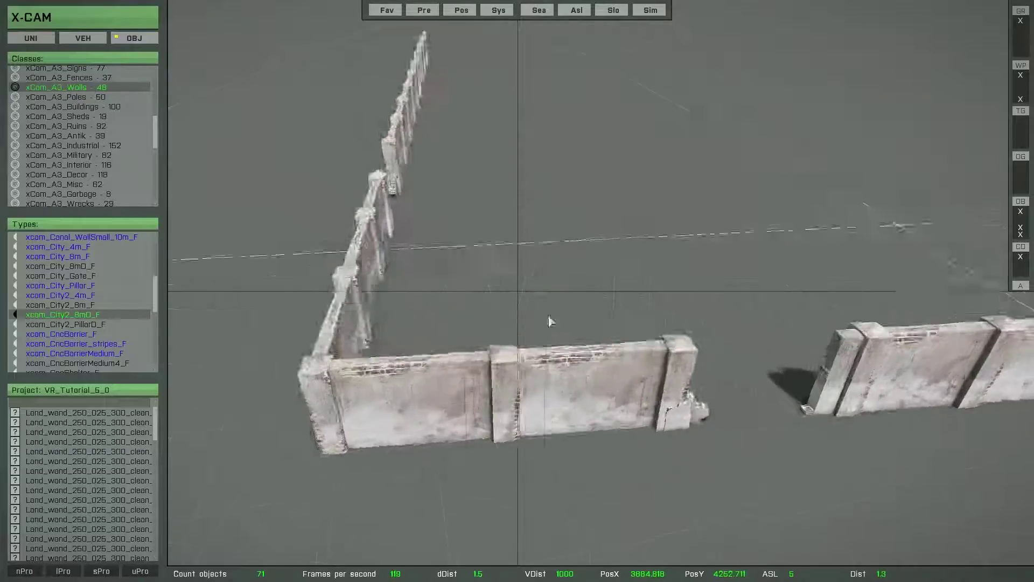